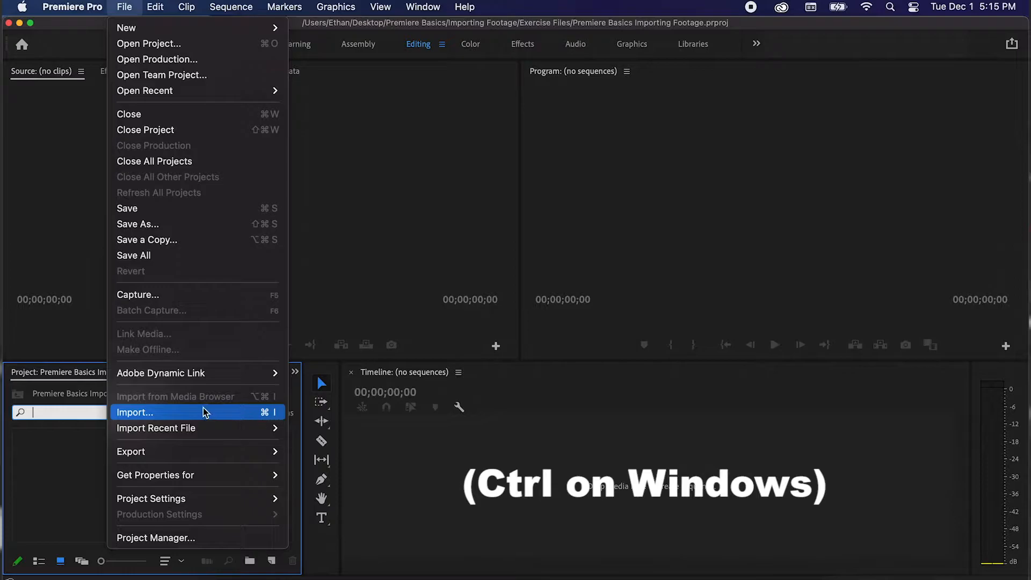
- Open the media import dialog and browse to the Footage folder inside Premiere Basics
left_click(138, 413)
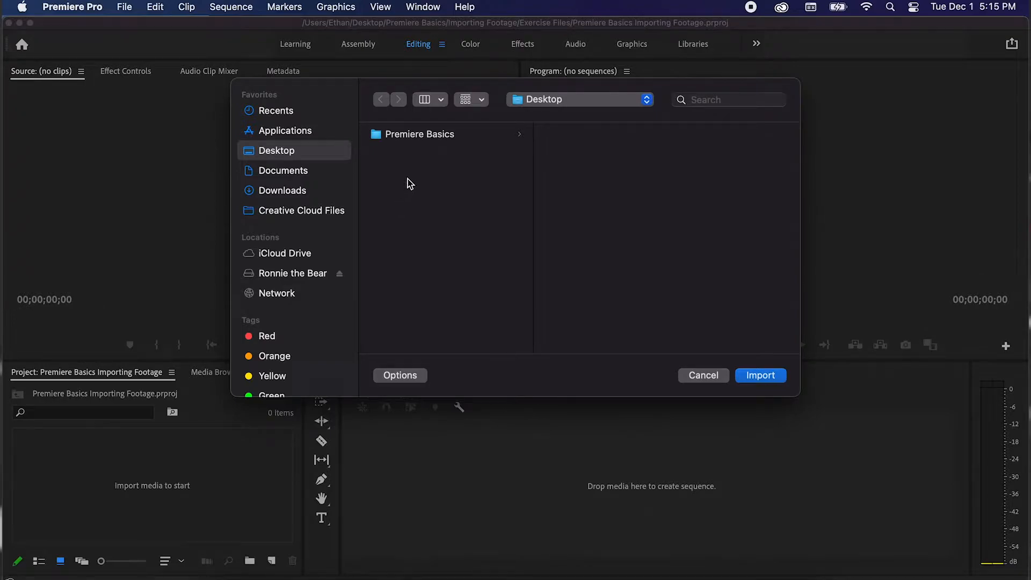
left_click(437, 137)
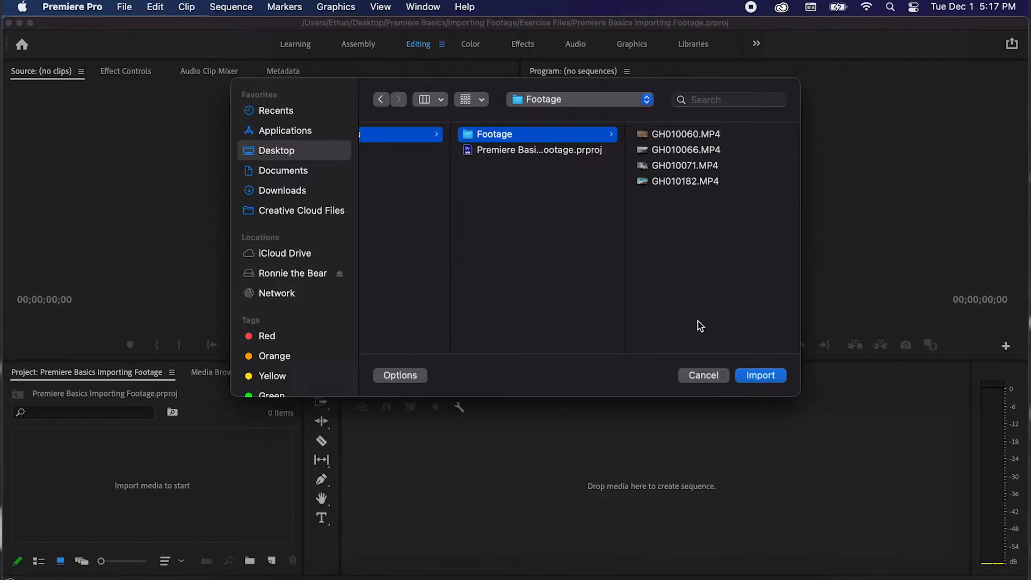
- Preview the clips GH010060.MP4, GH010066.MP4 and GH010071.MP4 in the Footage folder before importing
left_click(678, 136)
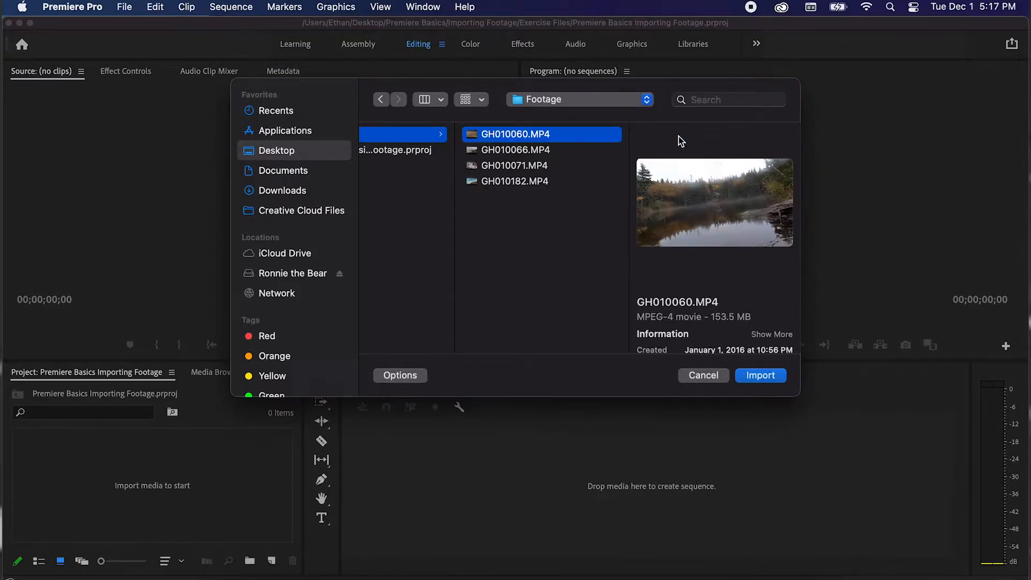
key("space")
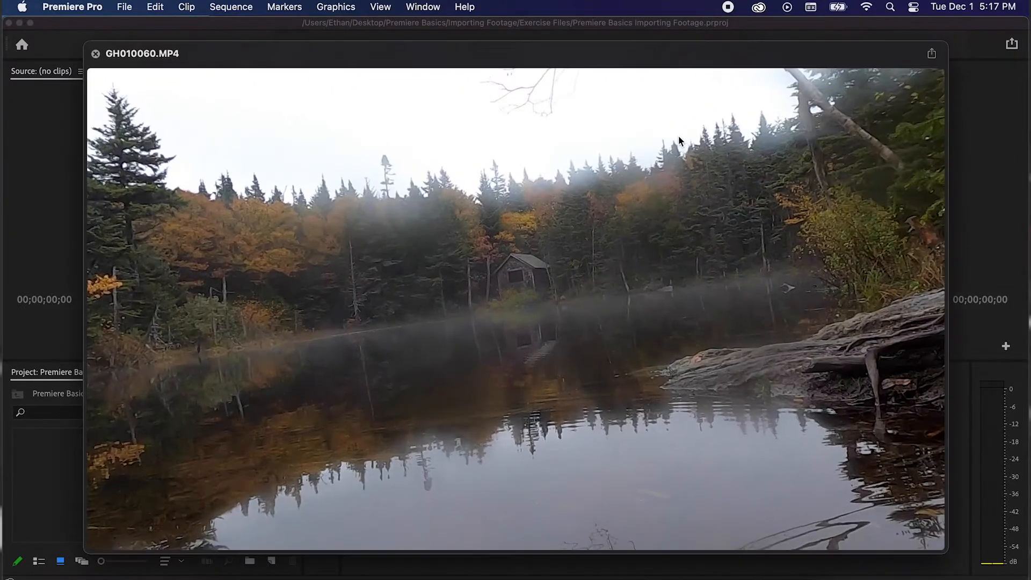
key("space")
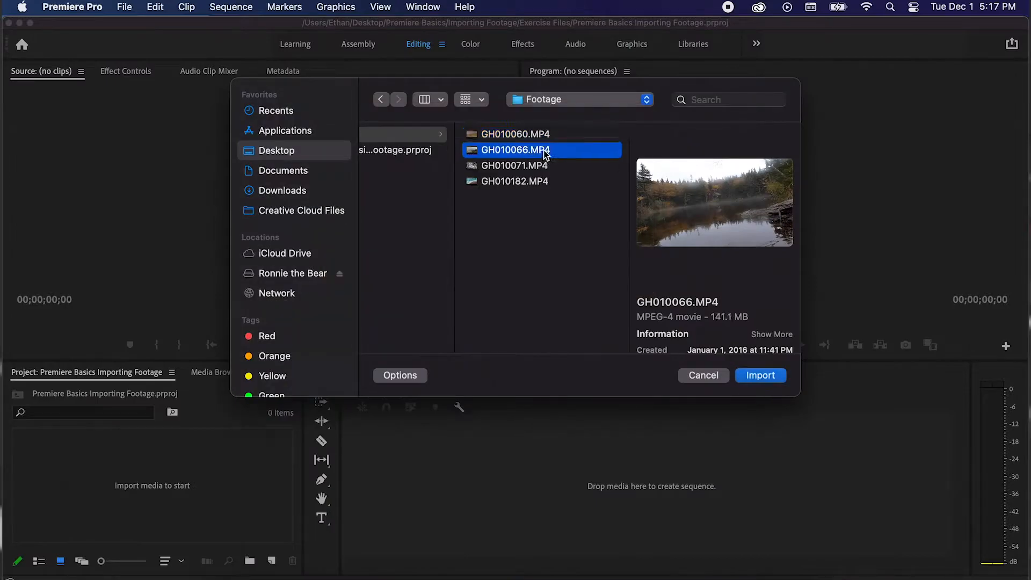
left_click(543, 149)
key("space")
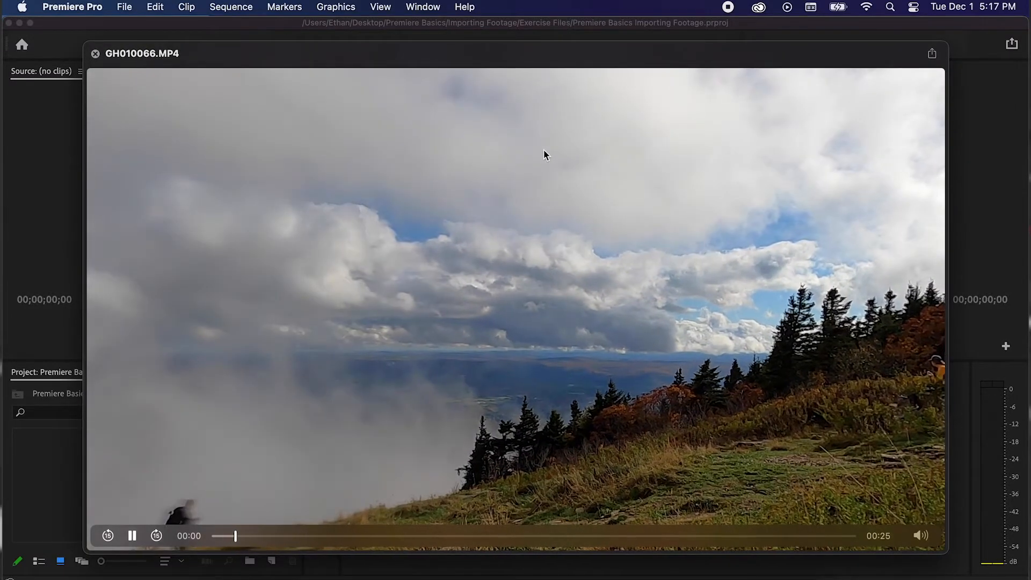
key("space")
left_click(501, 165)
key("space")
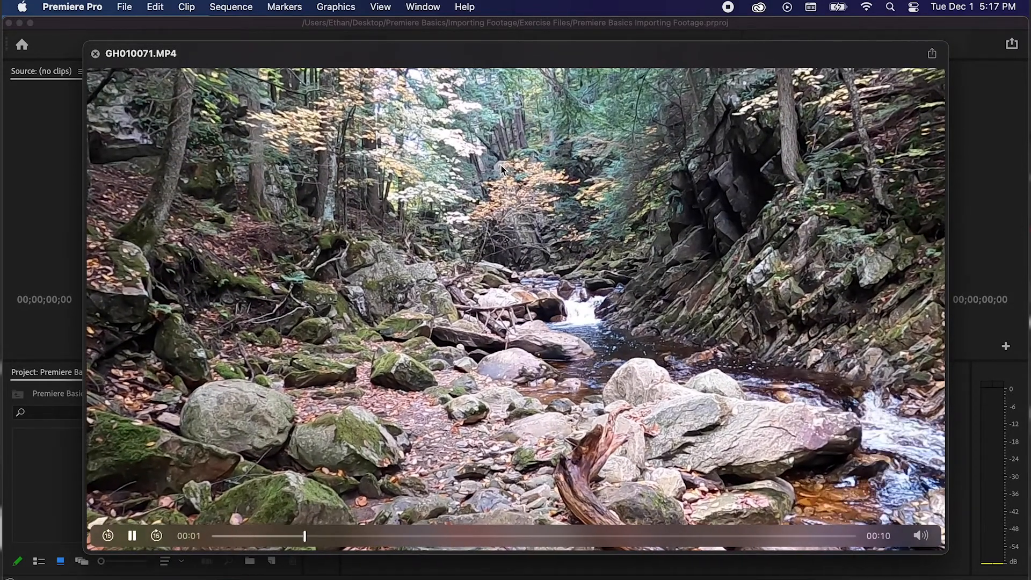
key("space")
key("Left")
left_click(570, 137)
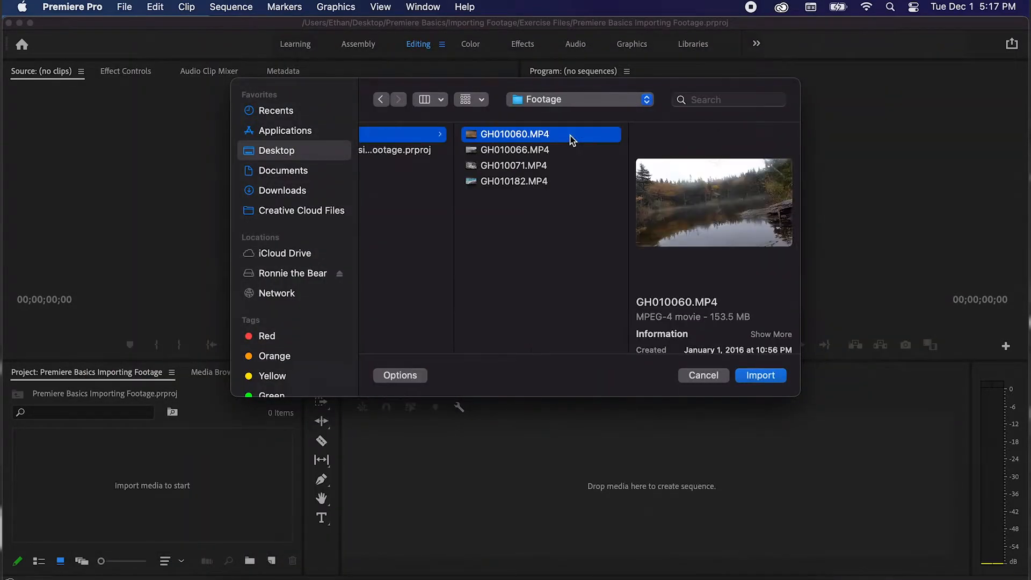
left_click(523, 149)
left_click(517, 166)
left_click(511, 183)
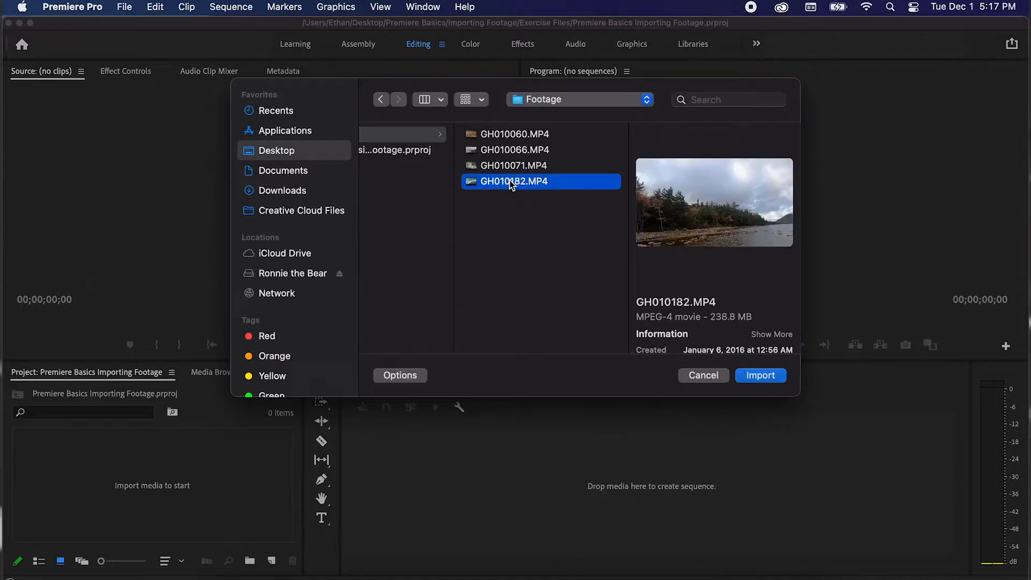
left_click_drag(537, 232, 497, 115)
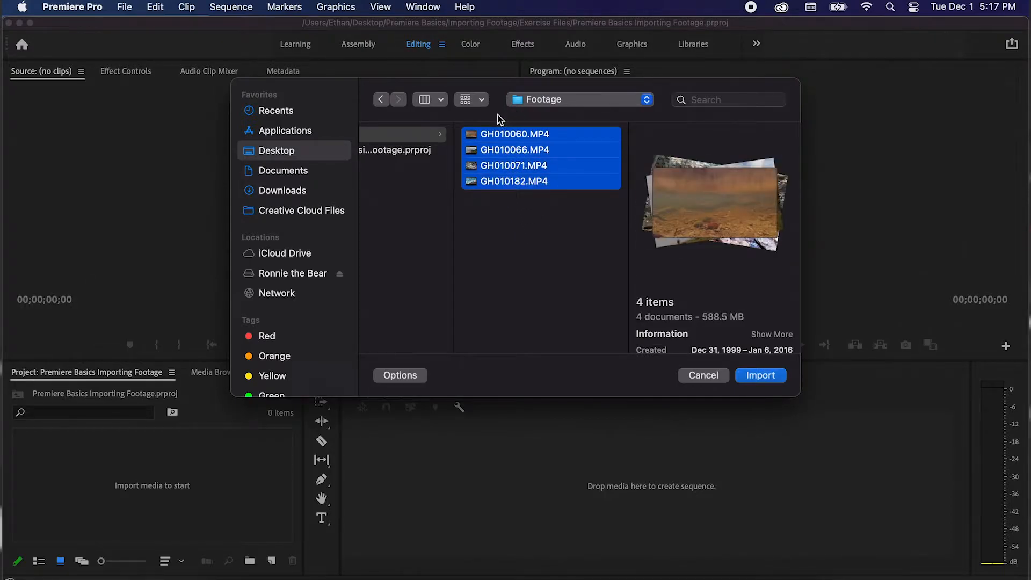
left_click(500, 213)
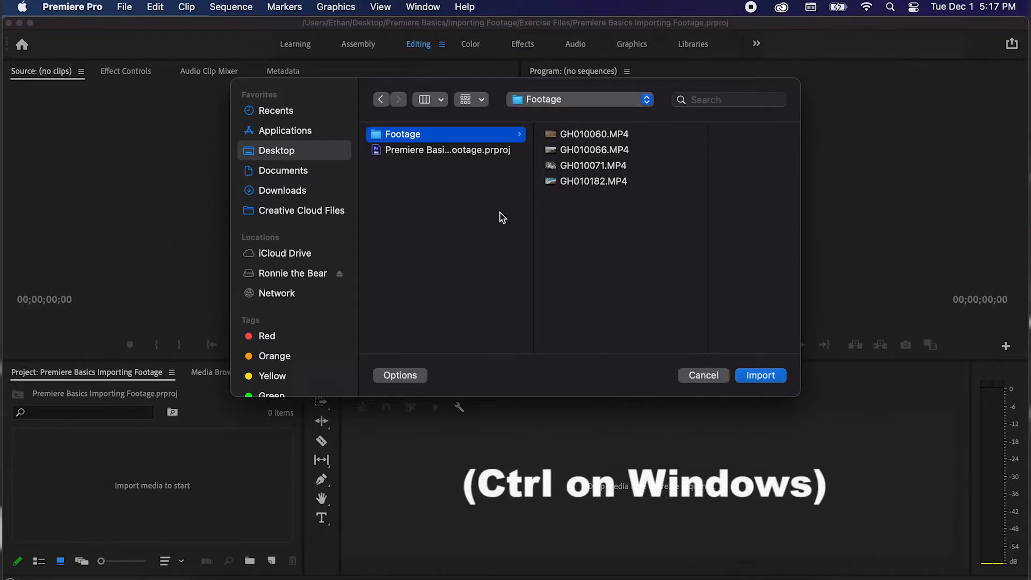
key("super+a")
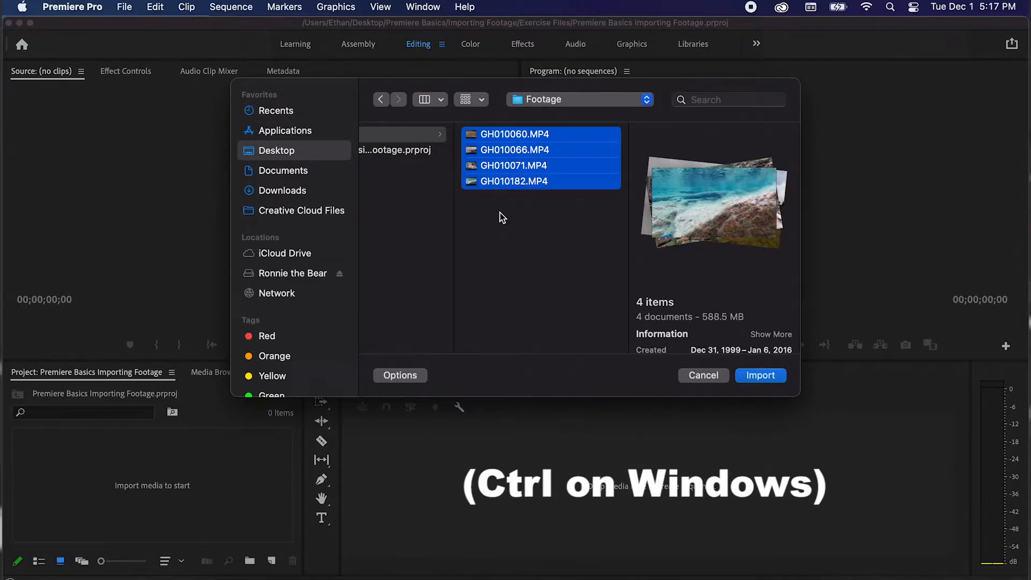
left_click(500, 213)
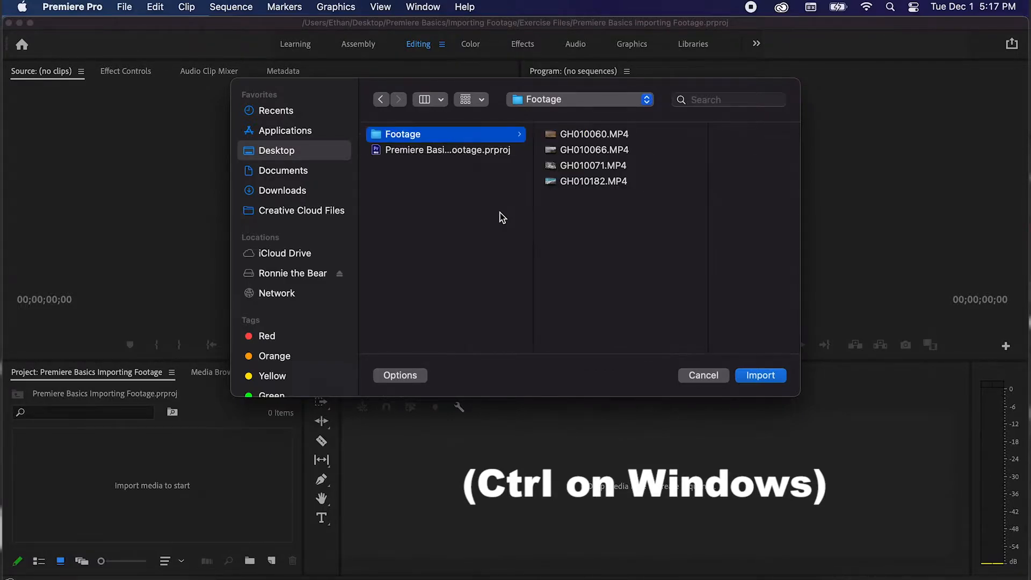
left_click(591, 133)
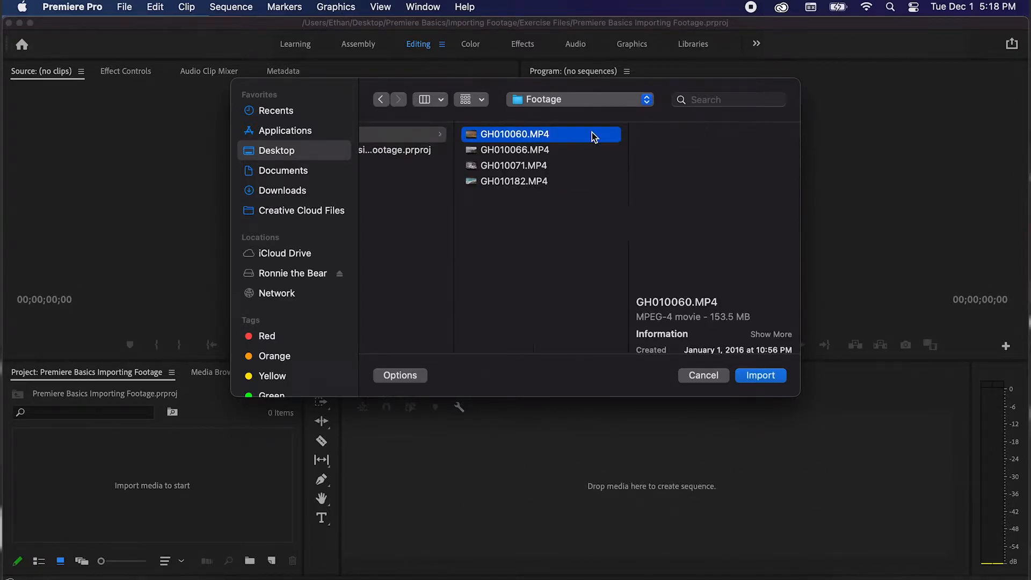
left_click(512, 169, "super")
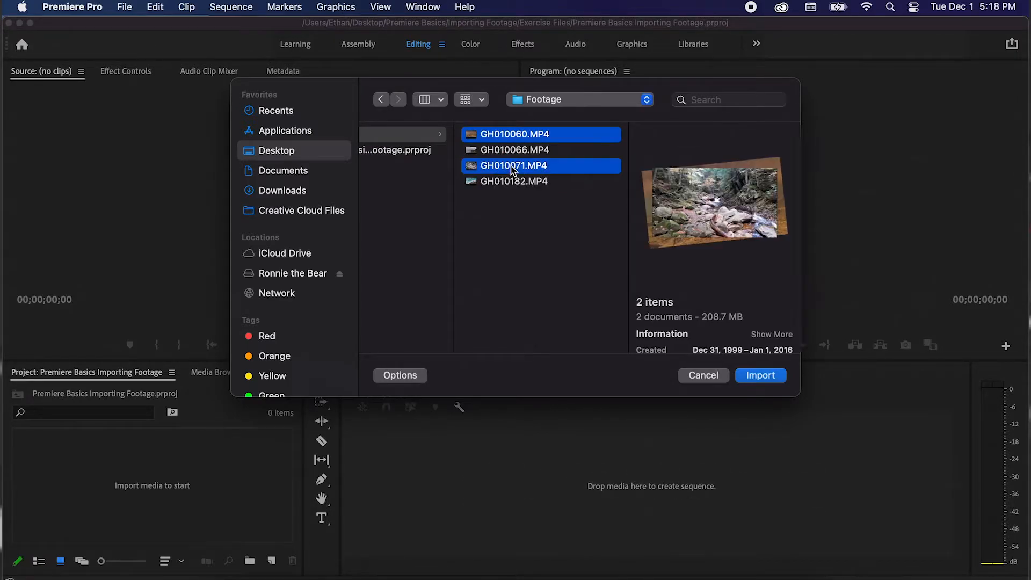
left_click(536, 259)
- Import all four clips from the Footage folder and show the project items as a list sorted by name
left_click_drag(640, 247, 588, 80)
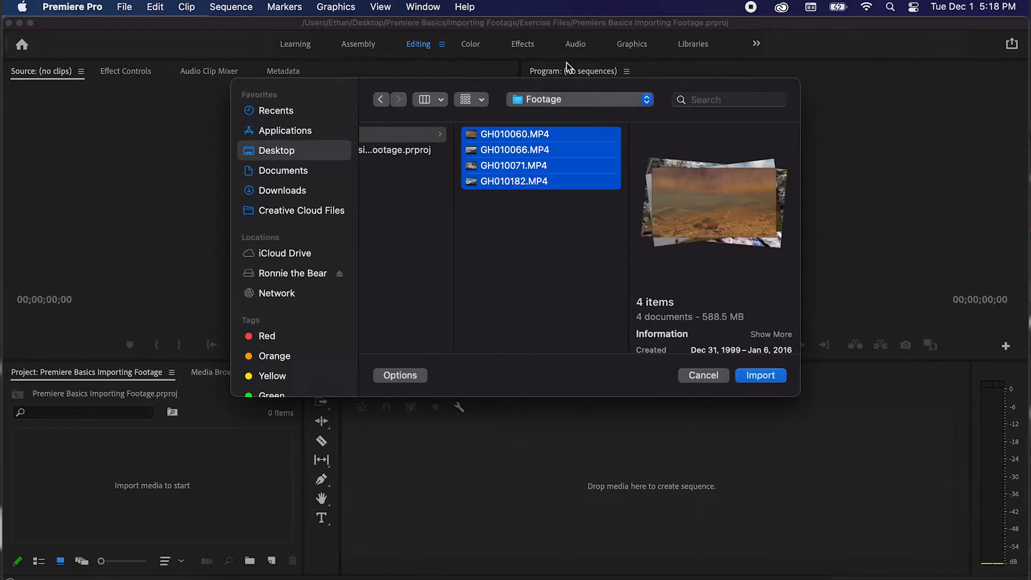
left_click(758, 375)
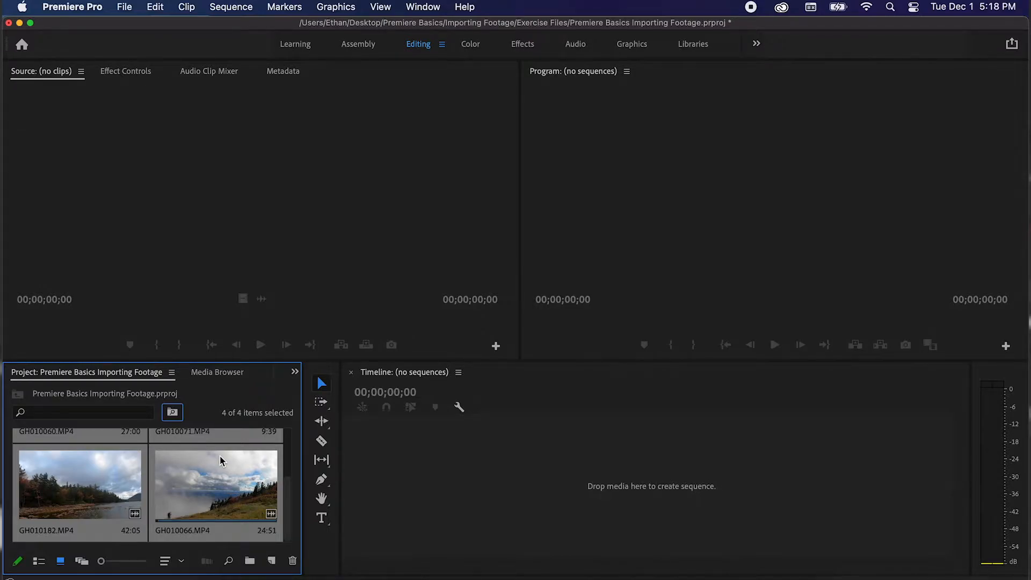
left_click(37, 565)
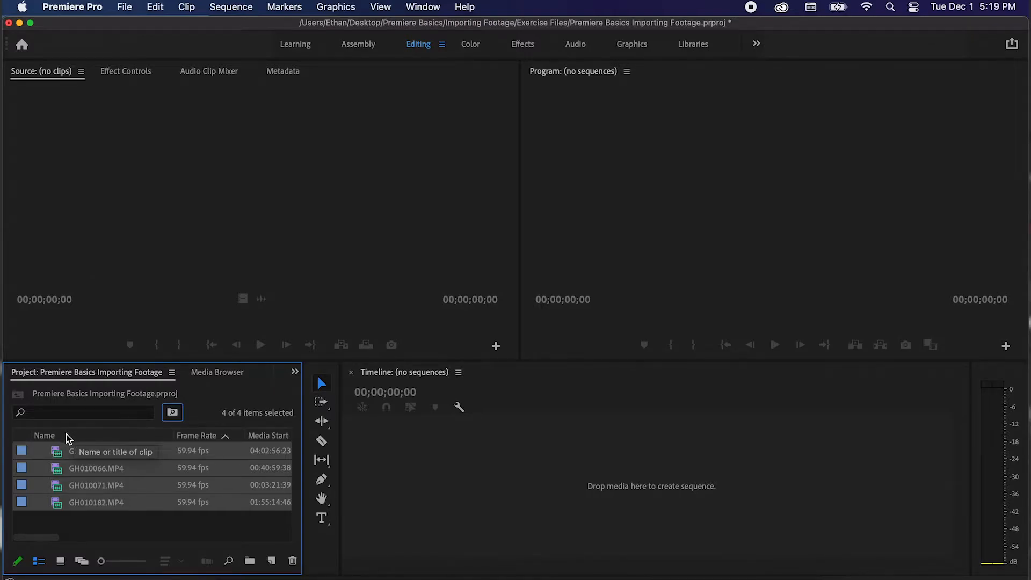
left_click(45, 437)
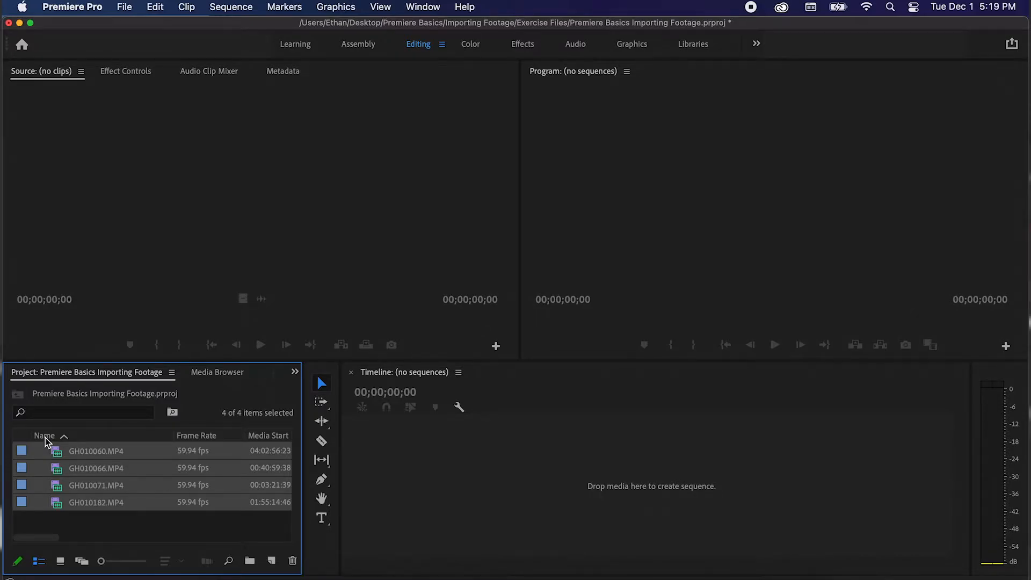
- Place the four imported clips in a new bin named Import Option 1 and collapse the bin
left_click_drag(95, 454, 248, 553)
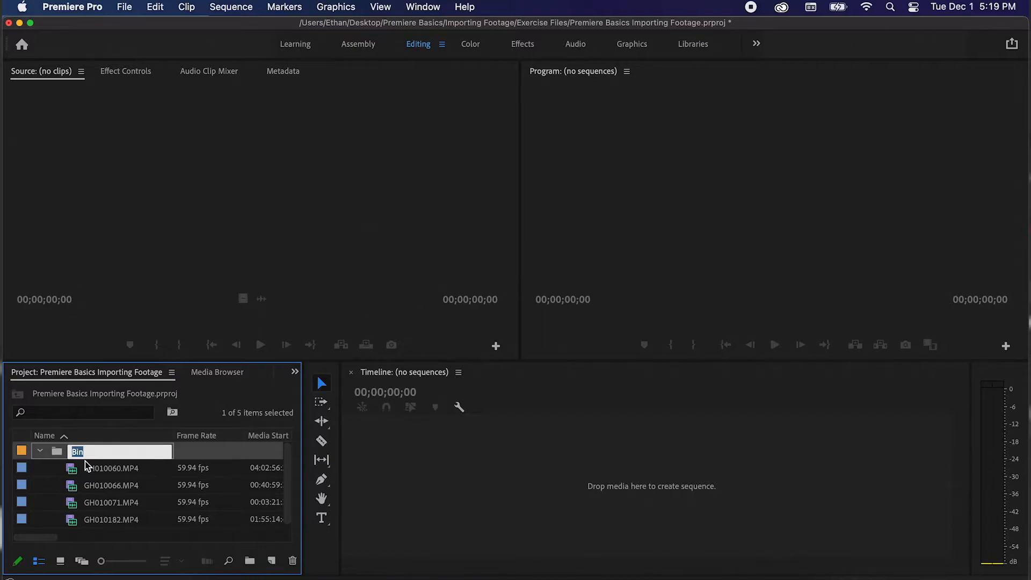
type("Import Option 1")
key("Tab")
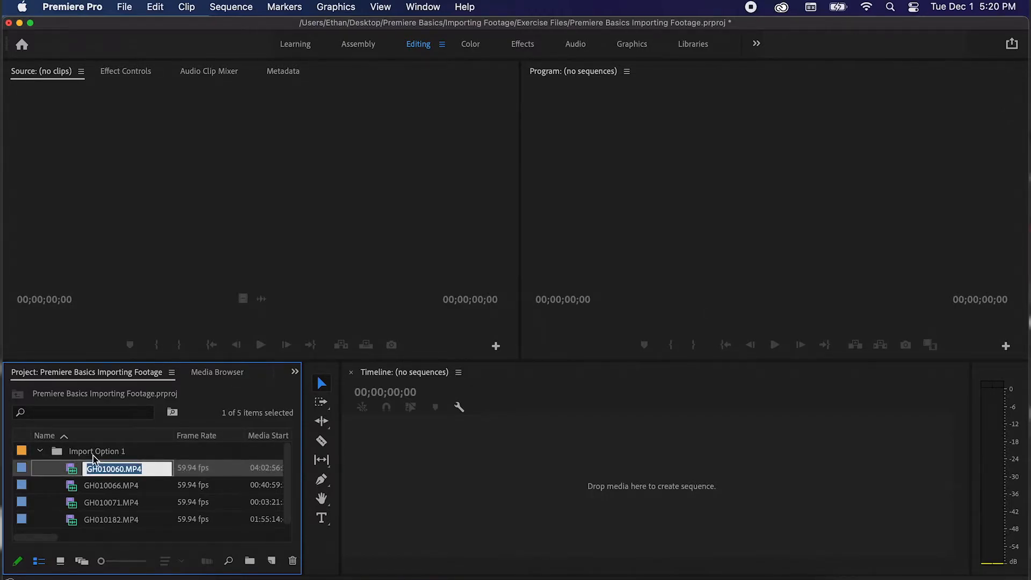
left_click(41, 451)
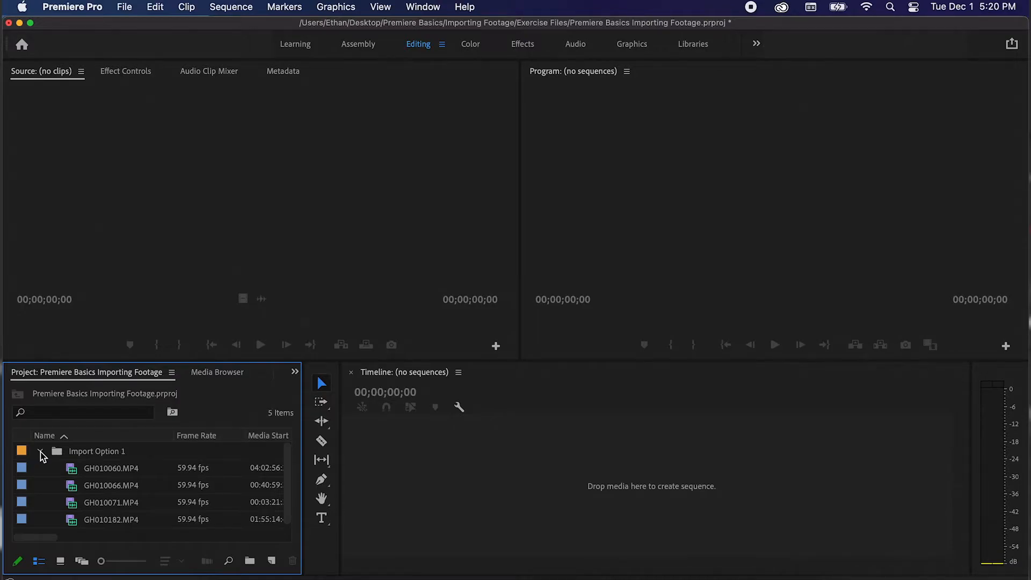
left_click(41, 452)
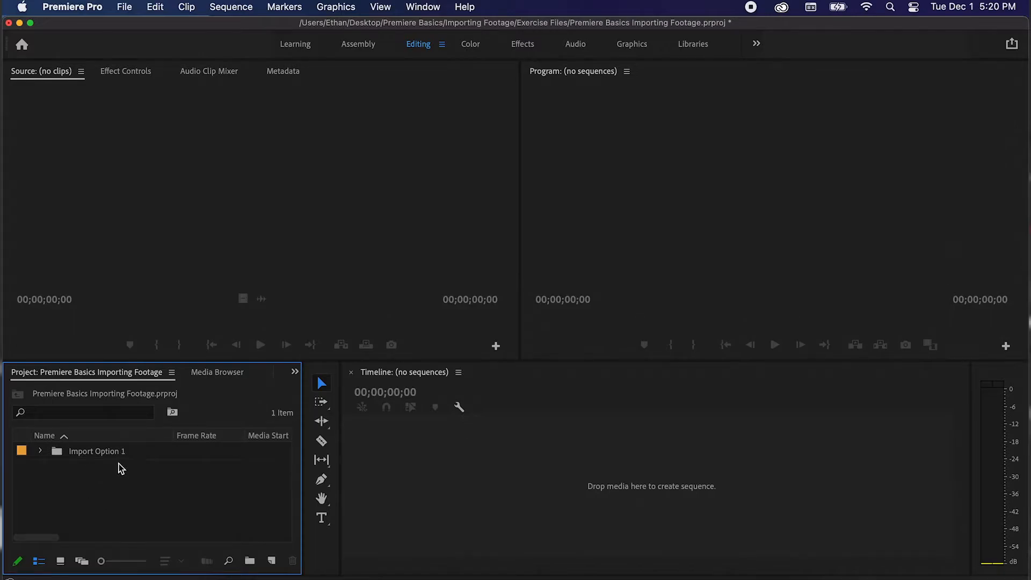
- Import all four MP4 clips from the Footage folder a second time, outside the Import Option 1 bin
double_click(108, 500)
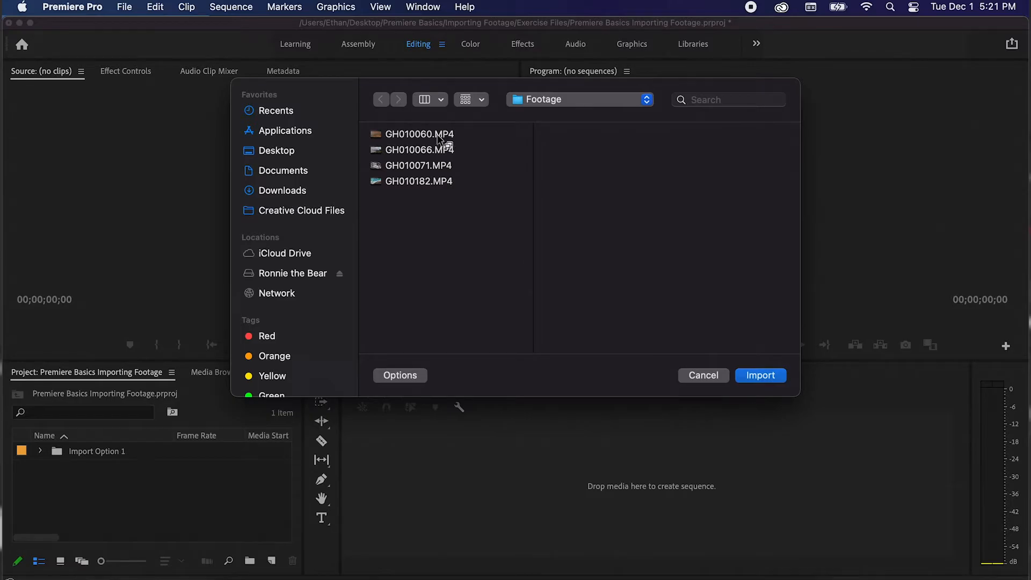
left_click(407, 134)
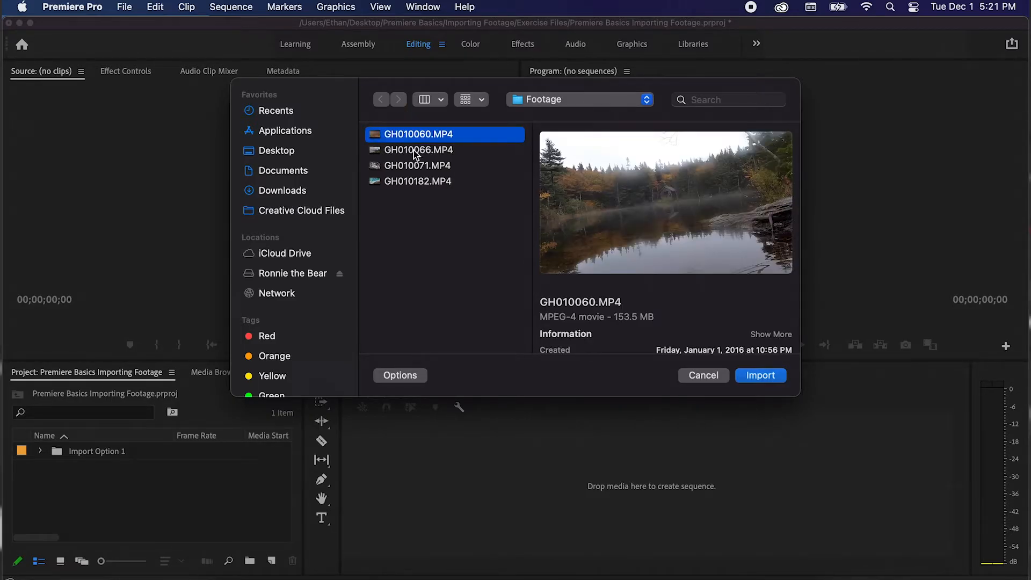
left_click(413, 165, "super")
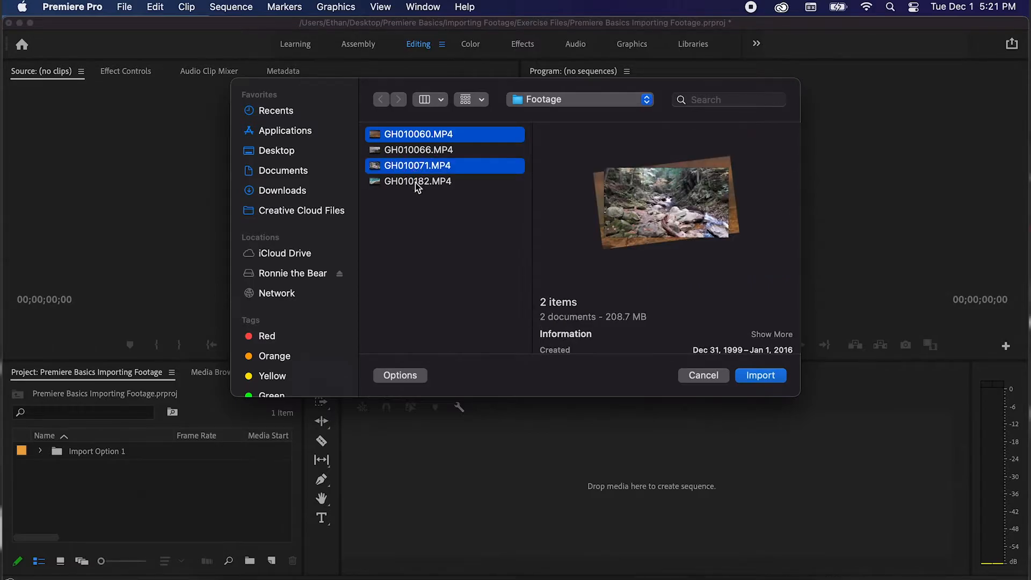
left_click(422, 223)
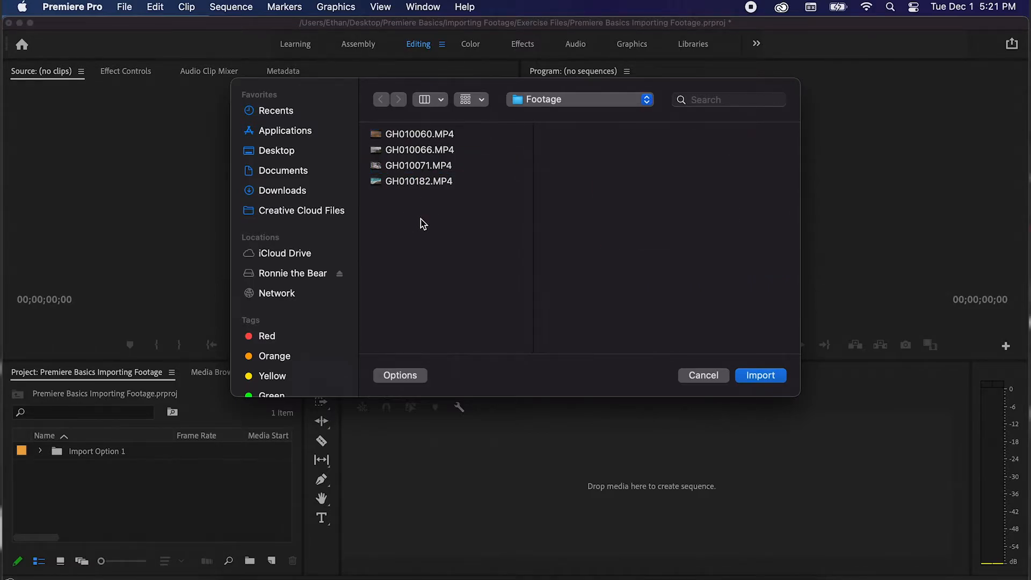
key("super+a")
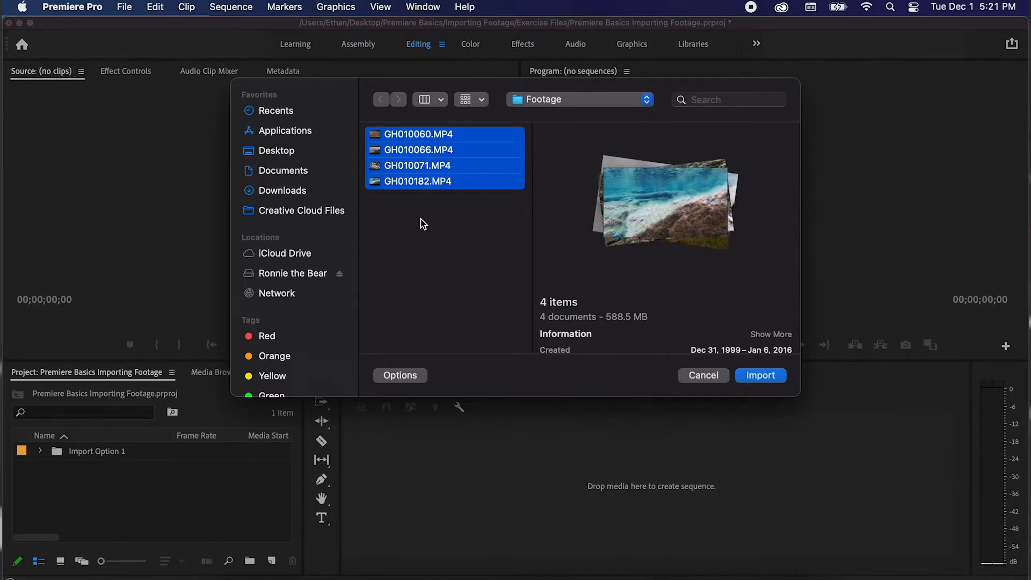
left_click(763, 377)
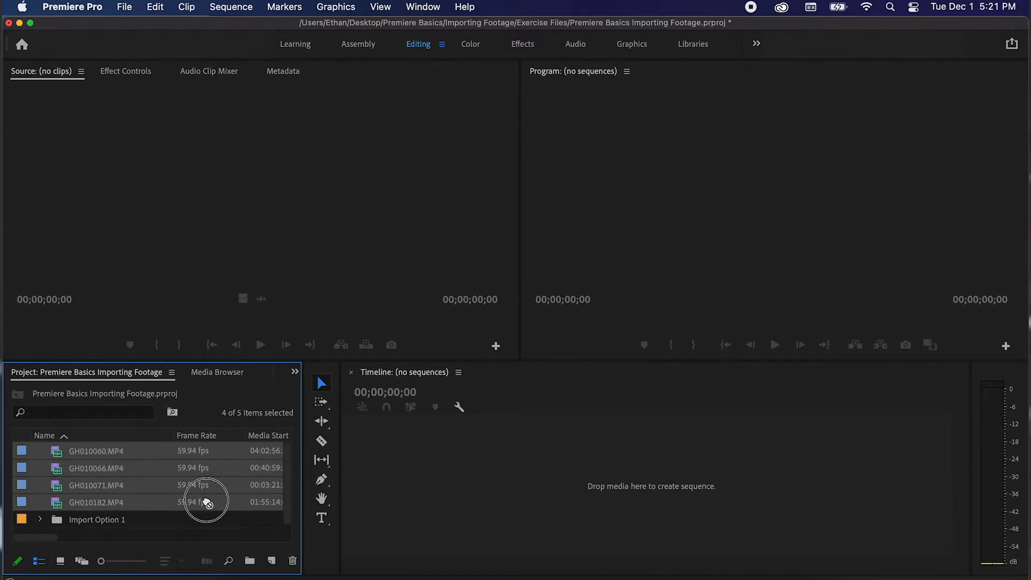
- Group the newly imported clips in a new bin named Import Option 2 and collapse the bin
left_click(250, 561)
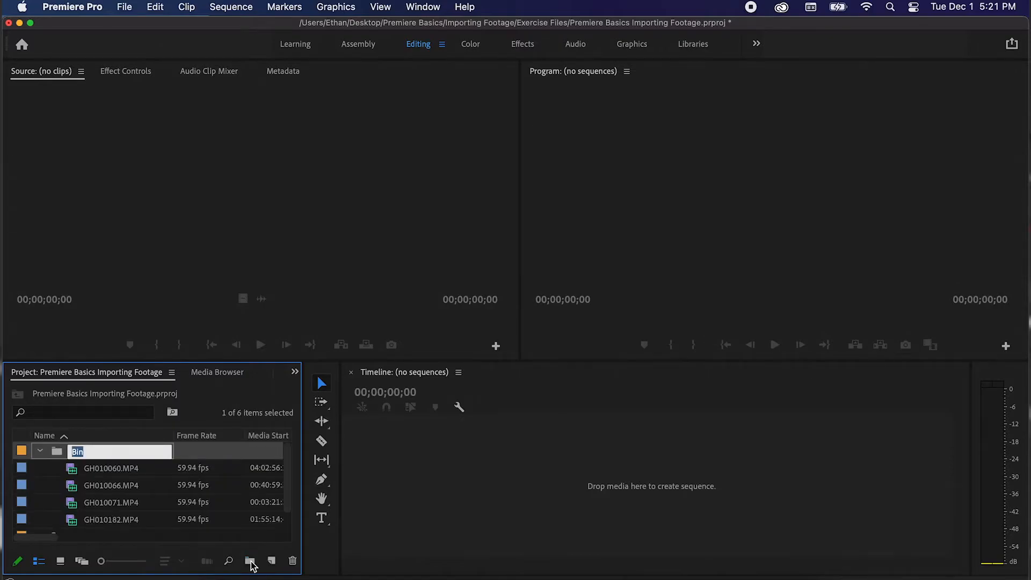
type("Import Option 2")
key("Return")
left_click(39, 451)
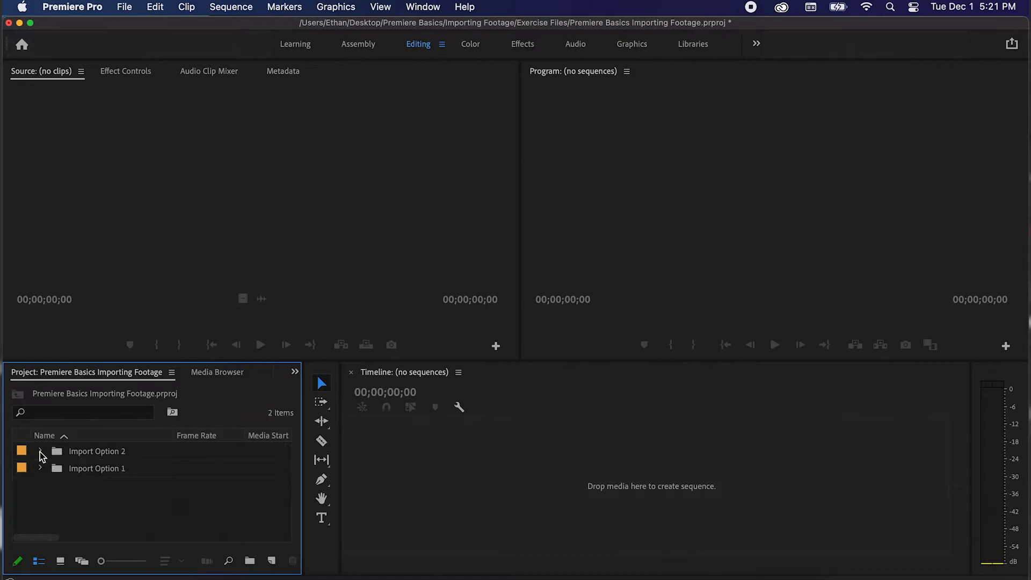
- Compare the two bins in the project and expand Import Option 2 to review its clips
left_click(101, 450)
left_click(105, 469)
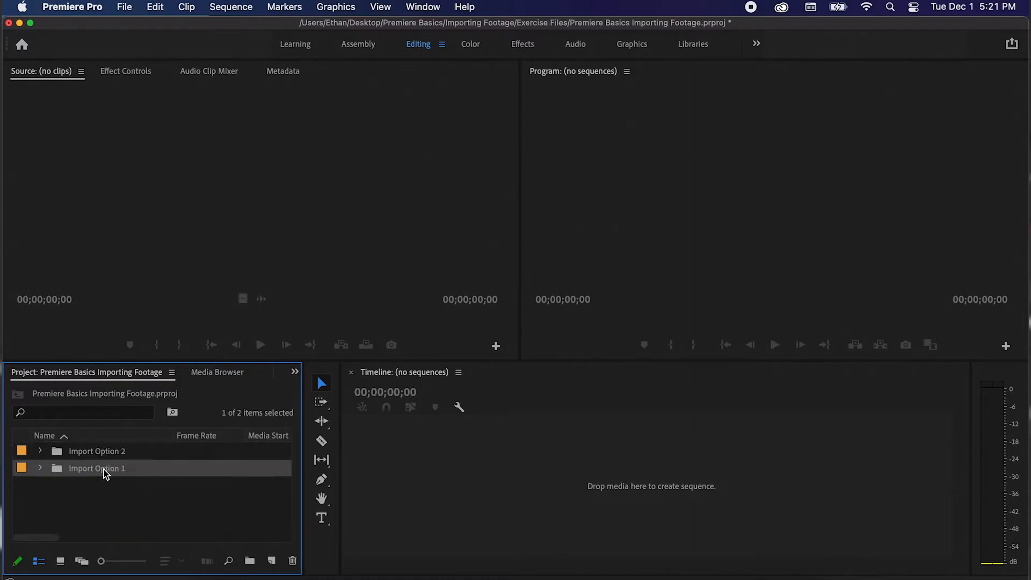
left_click(98, 452)
left_click(39, 451)
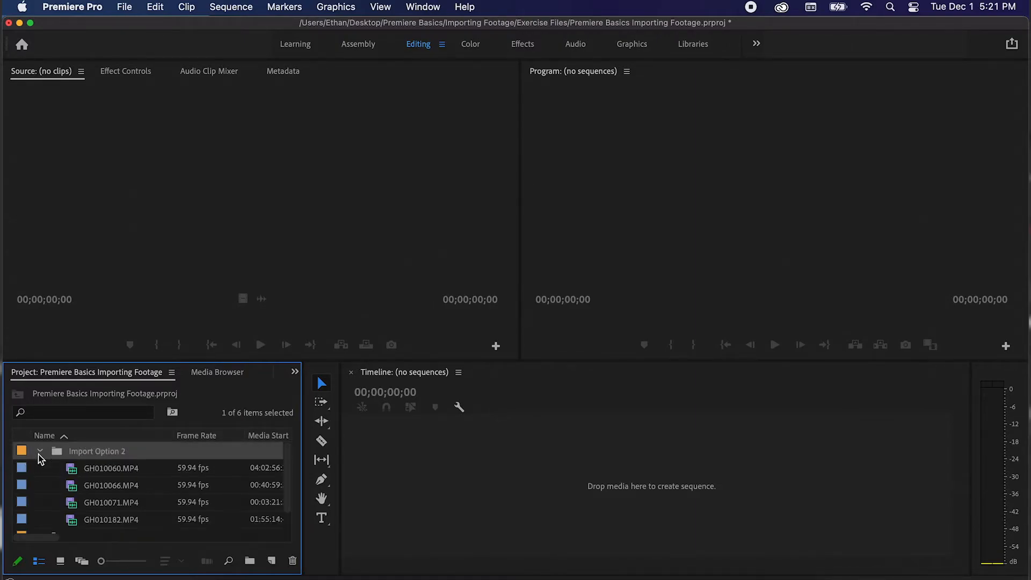
left_click(40, 452)
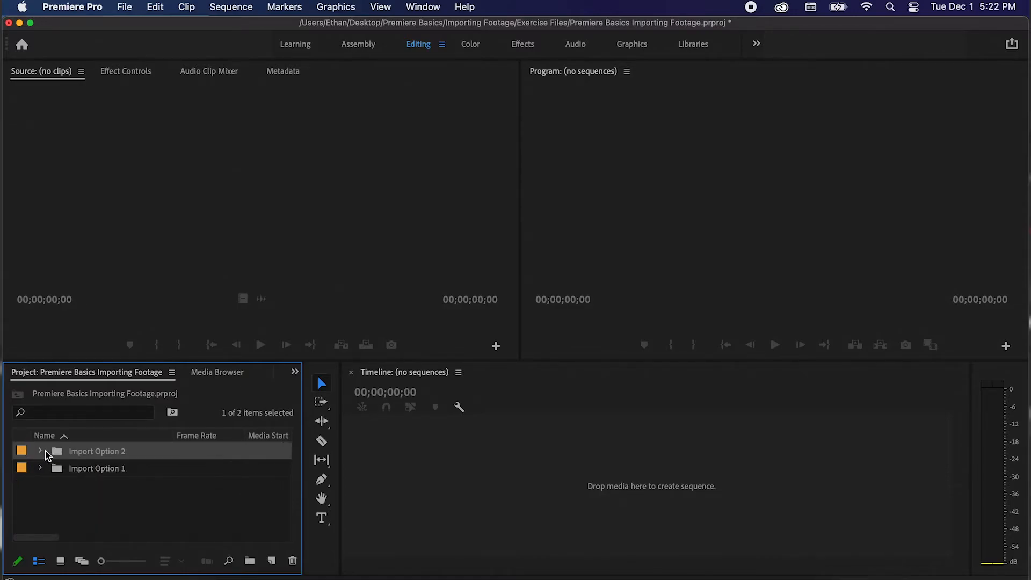
left_click(42, 454)
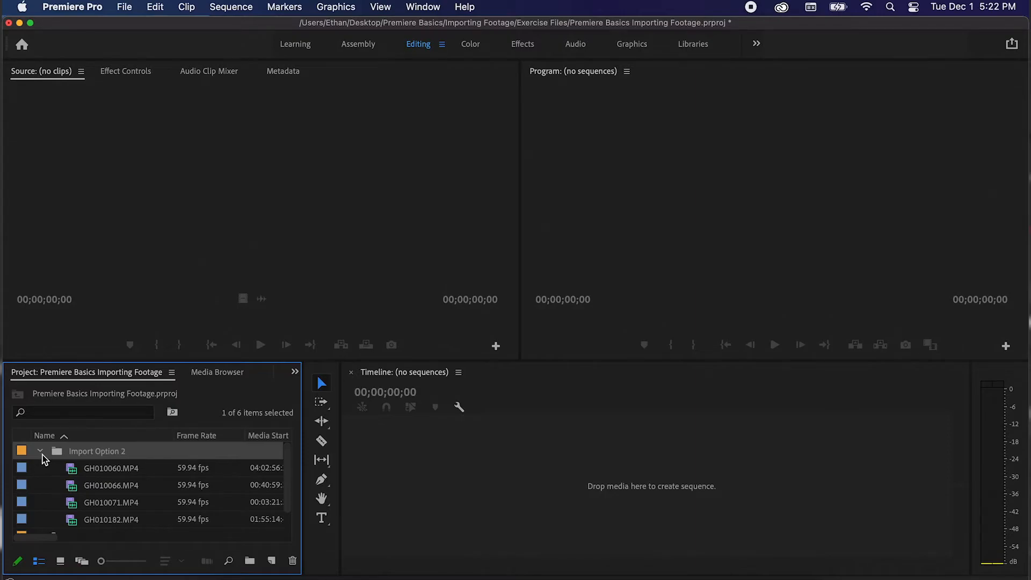
- Collapse the Import Option 2 bin and narrow the Premiere Pro window to uncover the Premiere Basics folder on the desktop
left_click(102, 466)
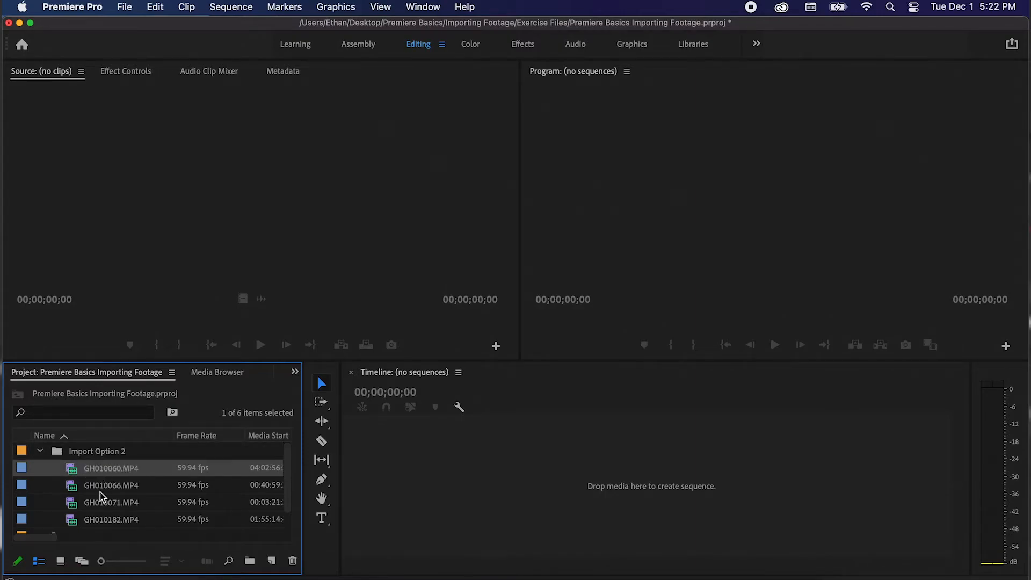
left_click(40, 451)
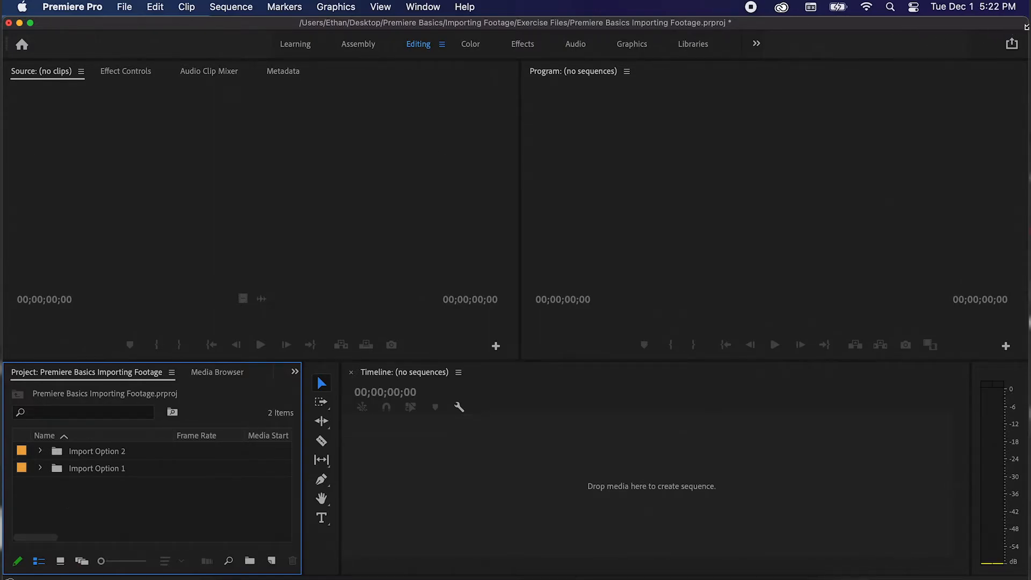
left_click_drag(1026, 25, 807, 6)
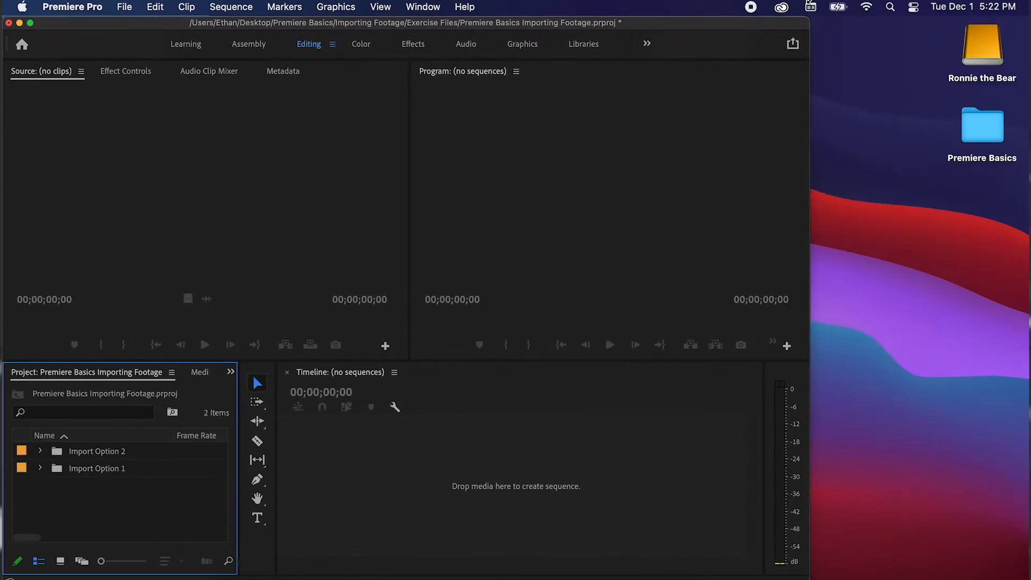
- In Finder, open the Footage folder inside Premiere Basics > Importing Footage > Exercise Files and display its files as a list
double_click(991, 127)
double_click(363, 95)
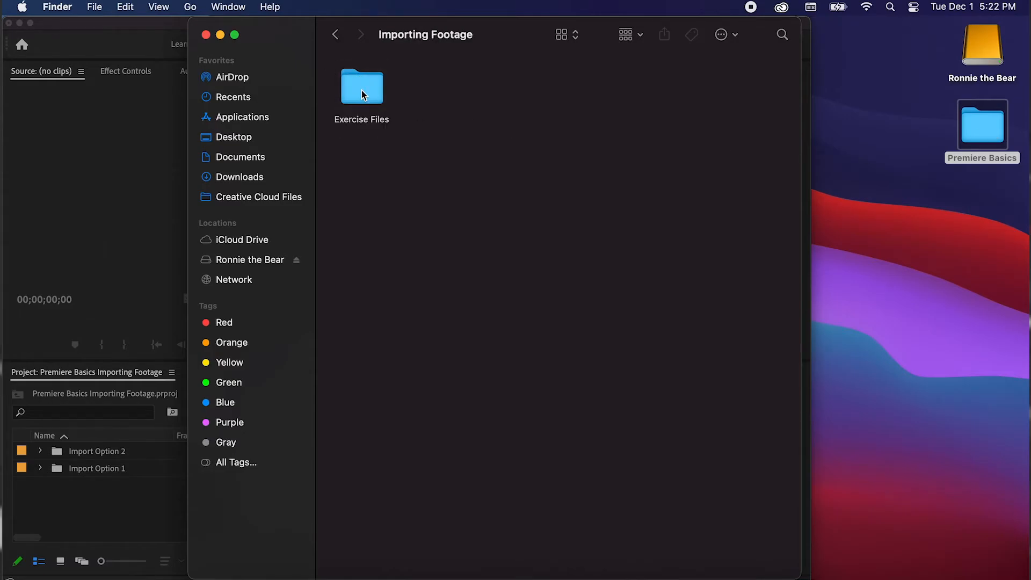
double_click(362, 95)
double_click(362, 91)
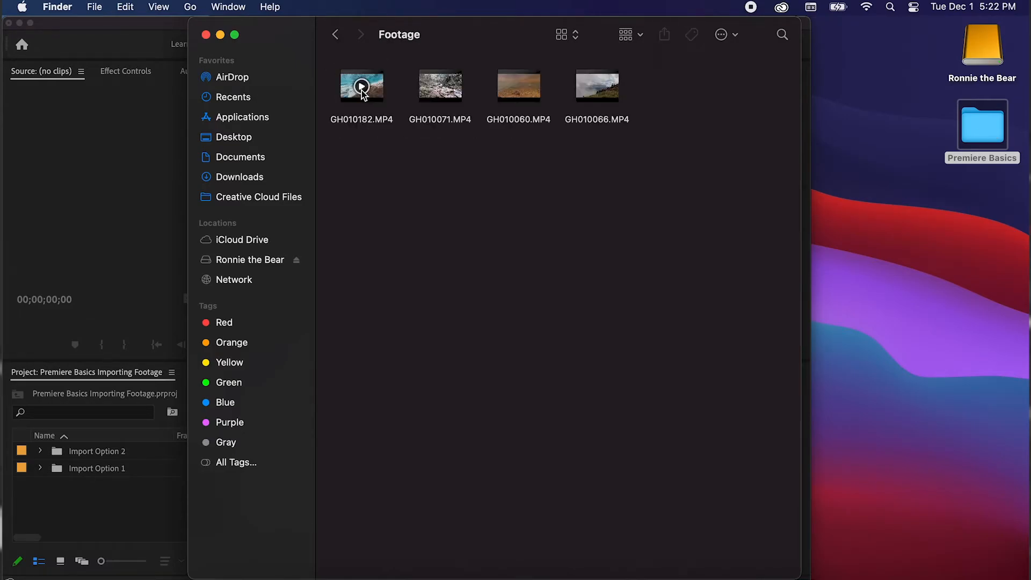
left_click(573, 37)
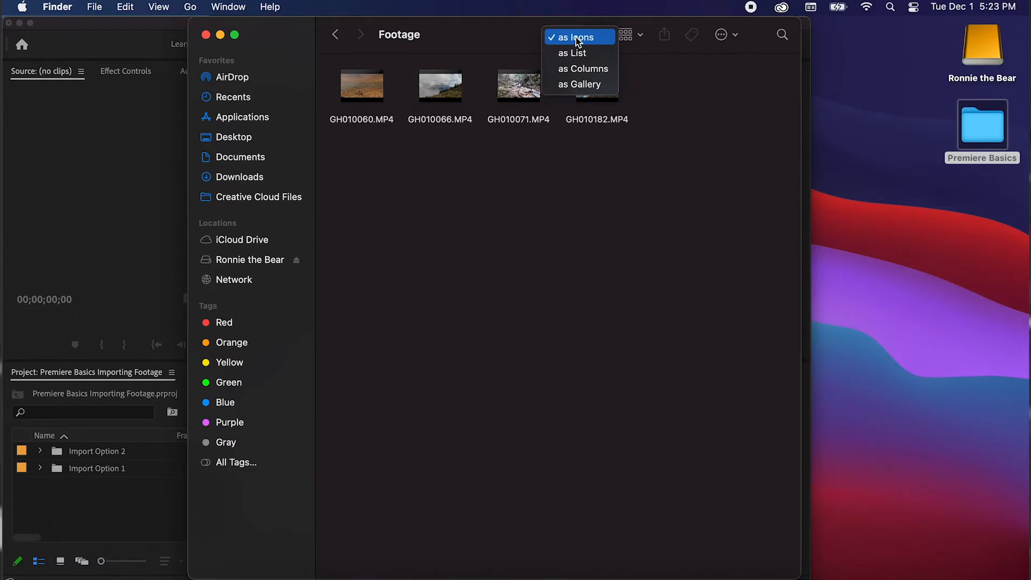
left_click(572, 53)
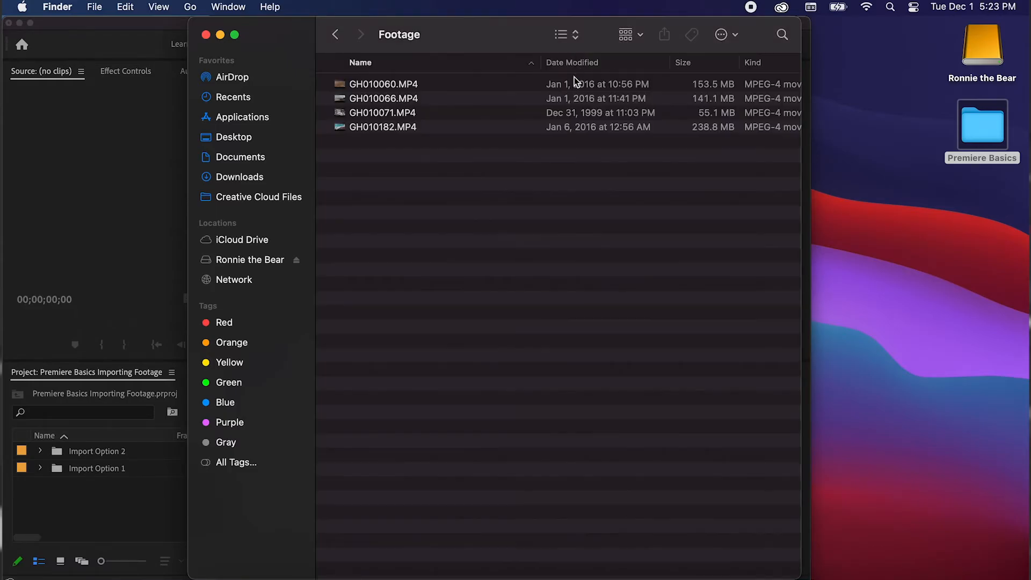
- Bring all four MP4 clips from Finder into the Premiere Pro project outside the existing bins and restore the window's full width
left_click_drag(449, 173, 355, 89)
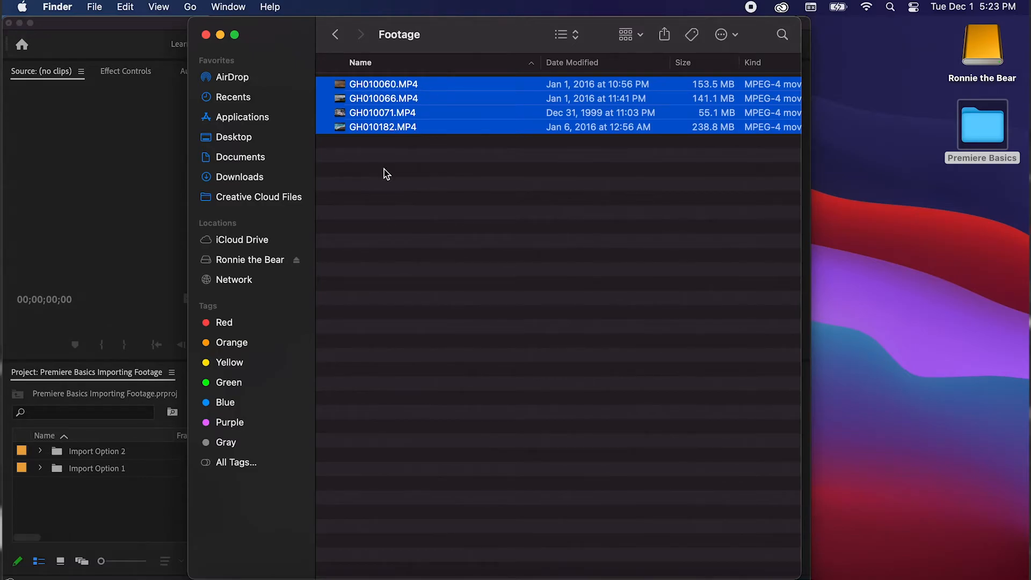
left_click_drag(378, 86, 82, 504)
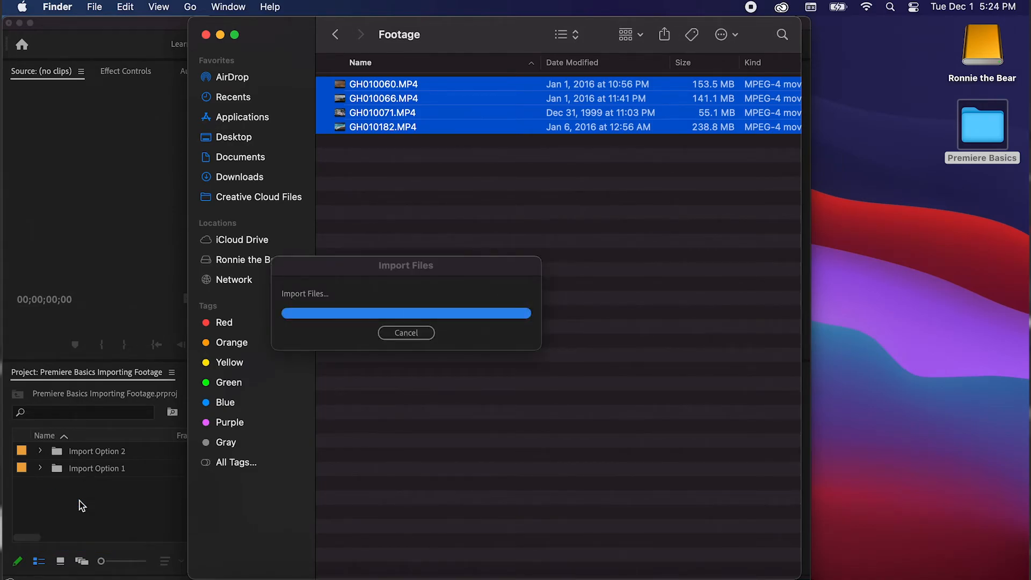
left_click(80, 500)
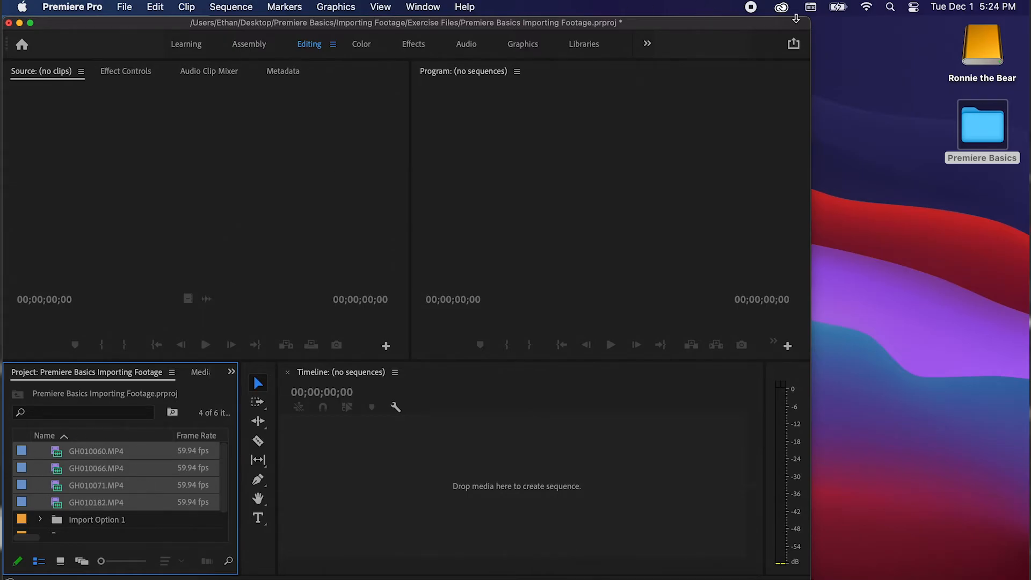
left_click_drag(807, 22, 1025, 12)
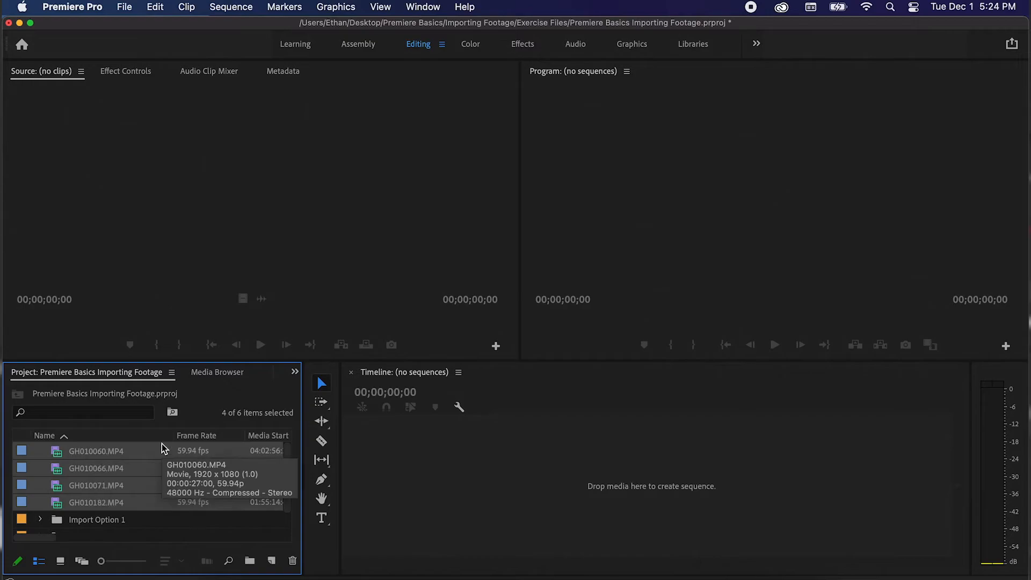
- Group the newly imported clips in a new bin named Import Option 3, collapse it and sort the project items by name
left_click_drag(87, 449, 248, 562)
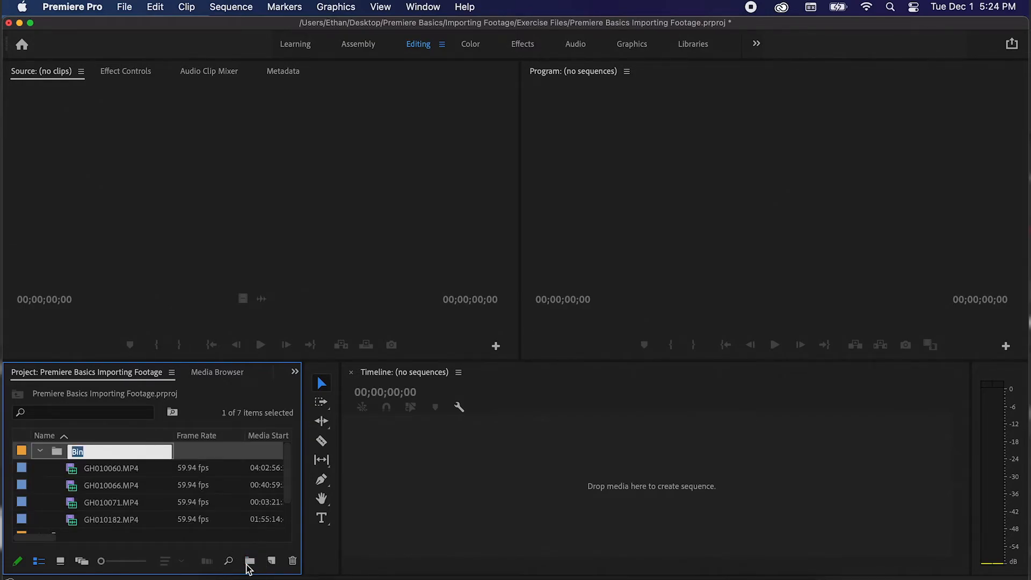
key("BackSpace")
type("Import Opti")
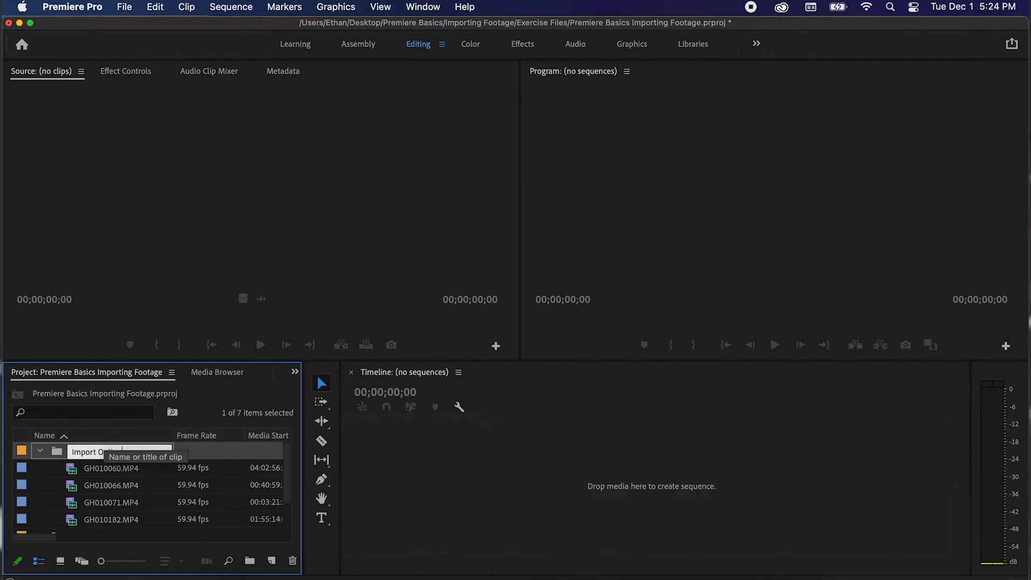
type("on 3")
key("Tab")
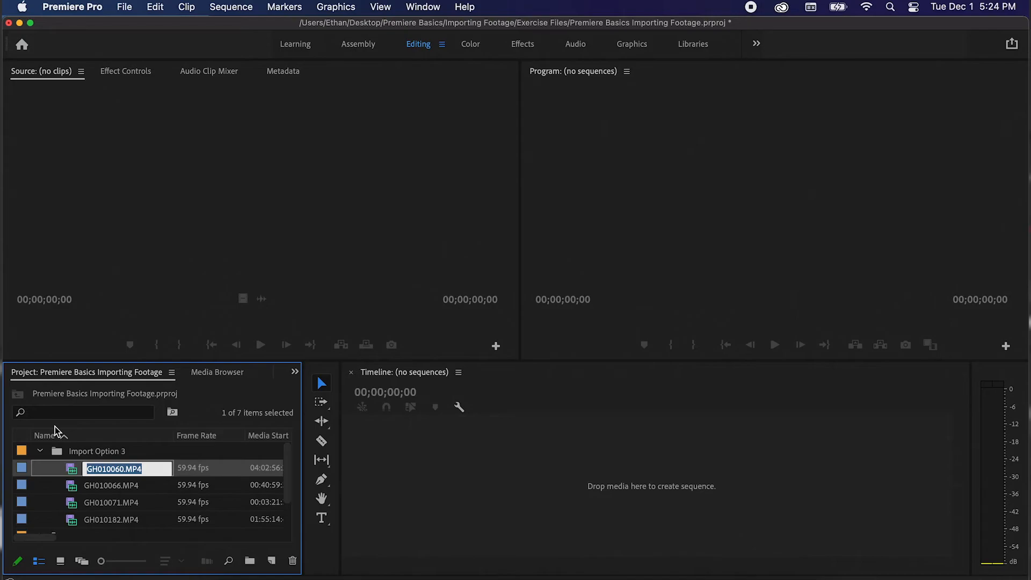
left_click(39, 451)
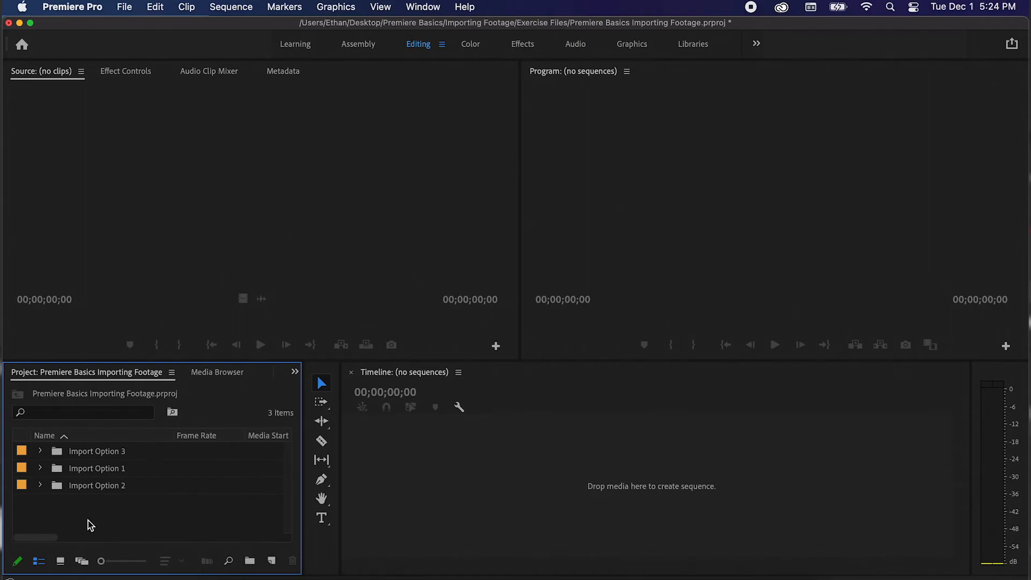
left_click(62, 435)
- Review the Import command and the import dialog's Footage folder, closing the dialog without importing
left_click(127, 7)
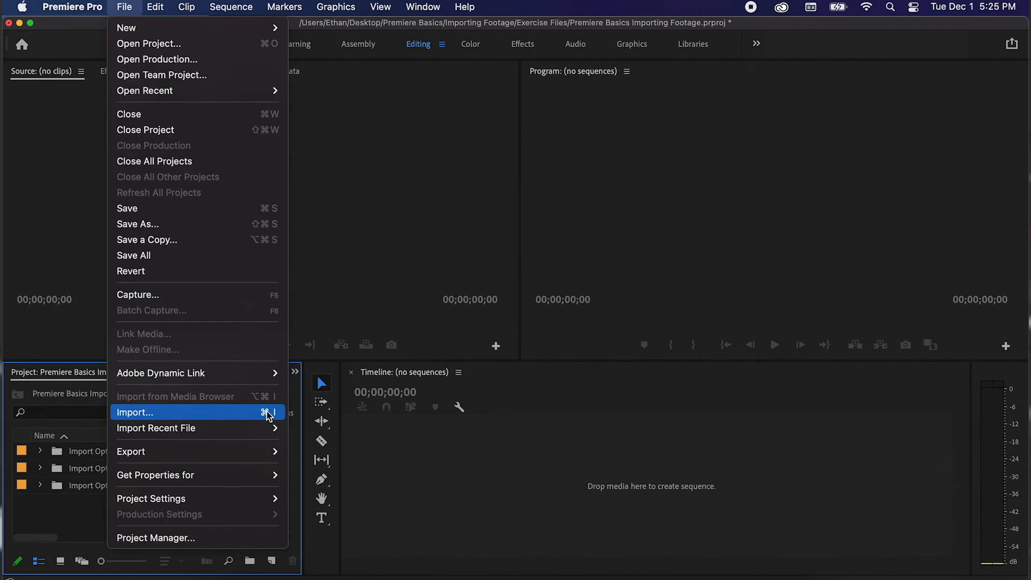
left_click(69, 509)
double_click(140, 514)
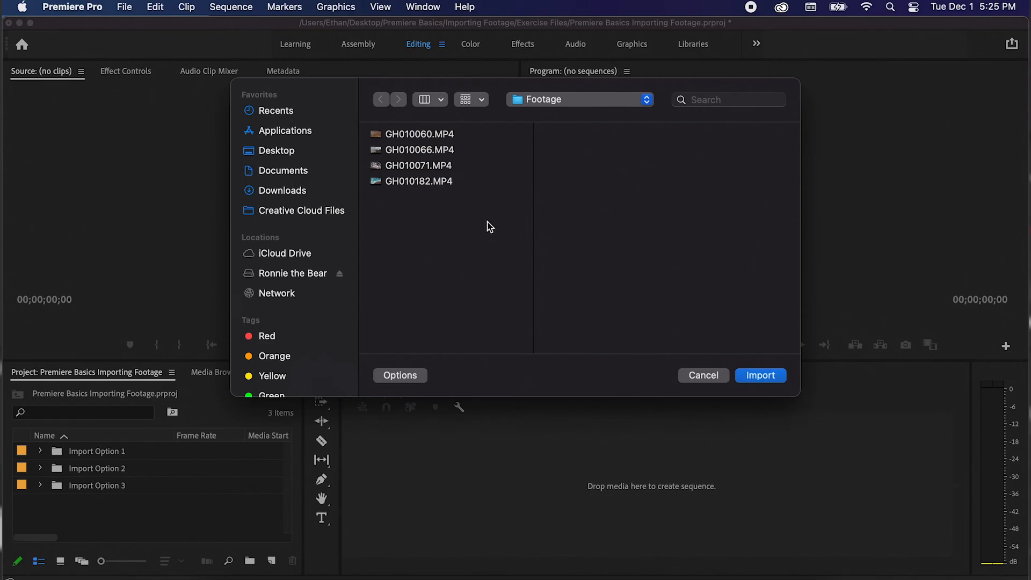
left_click(716, 376)
- Review the Footage folder in Finder beside the narrowed project window, and return to Premiere Pro at full width
left_click_drag(1026, 81, 793, 102)
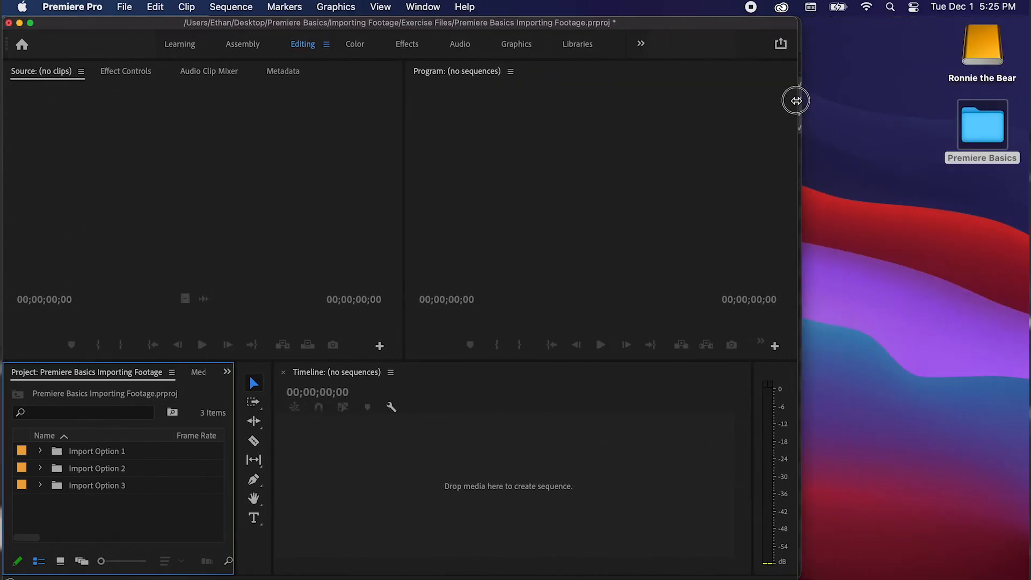
double_click(966, 119)
double_click(390, 89)
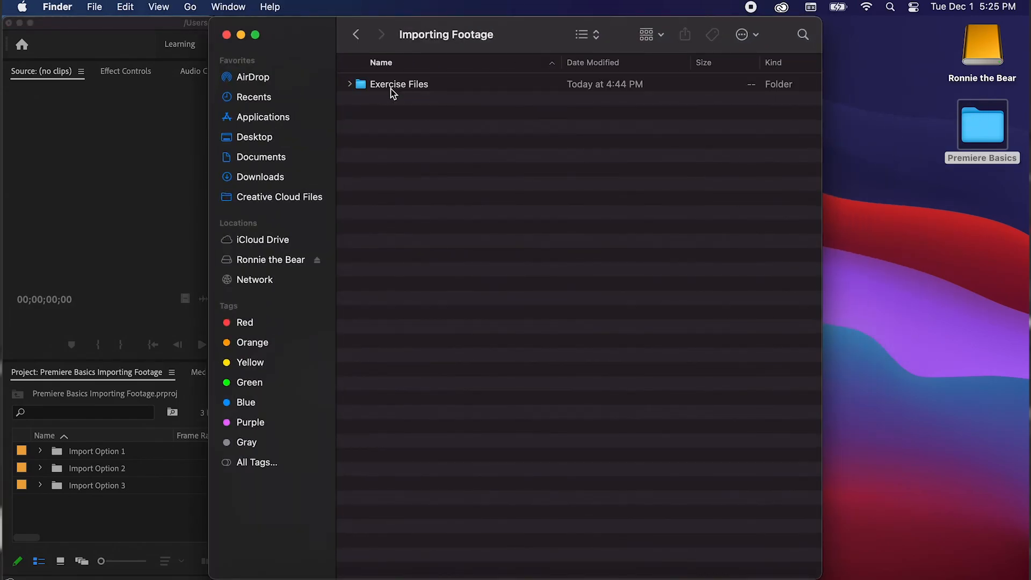
double_click(391, 89)
double_click(391, 90)
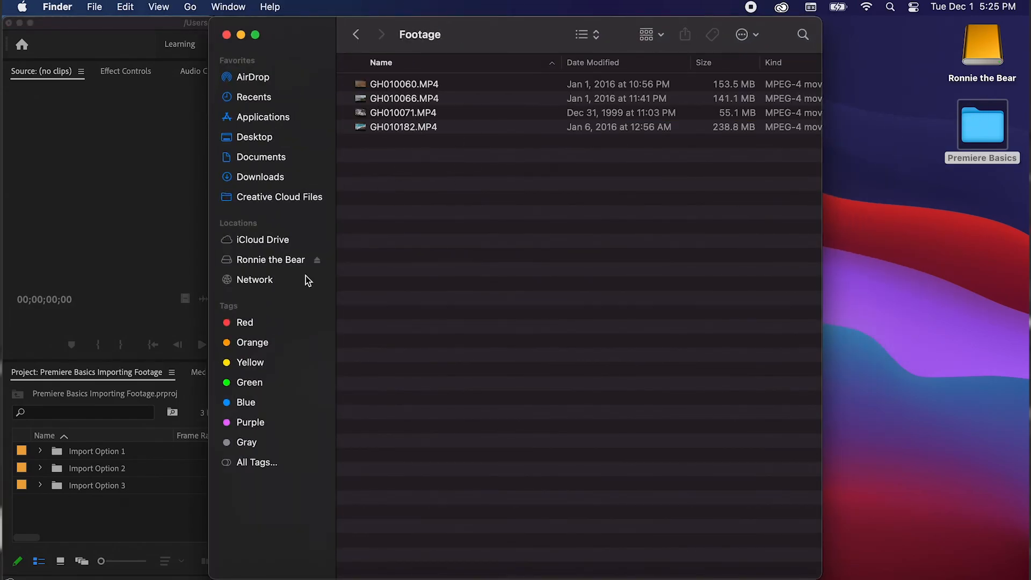
left_click(151, 504)
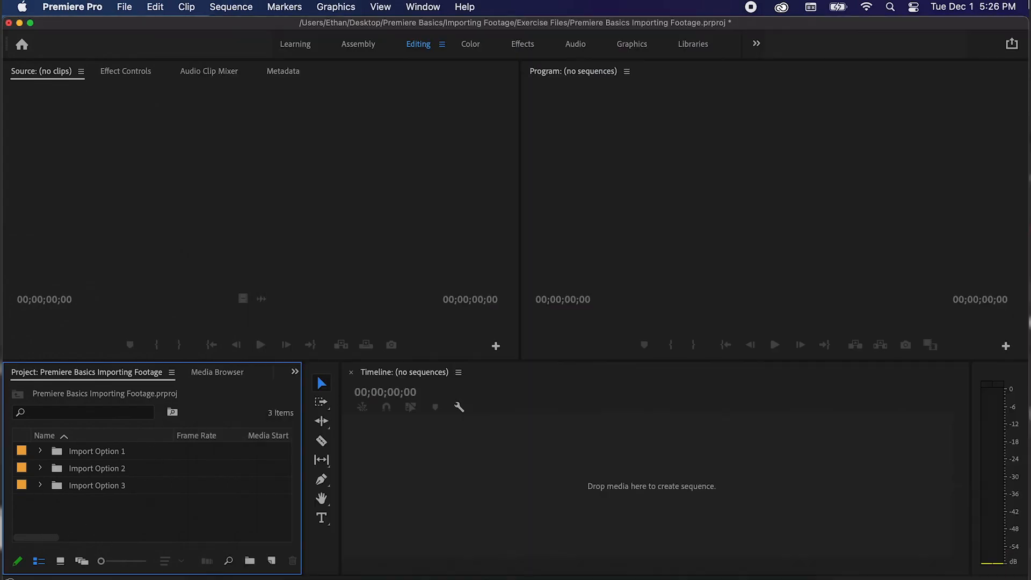